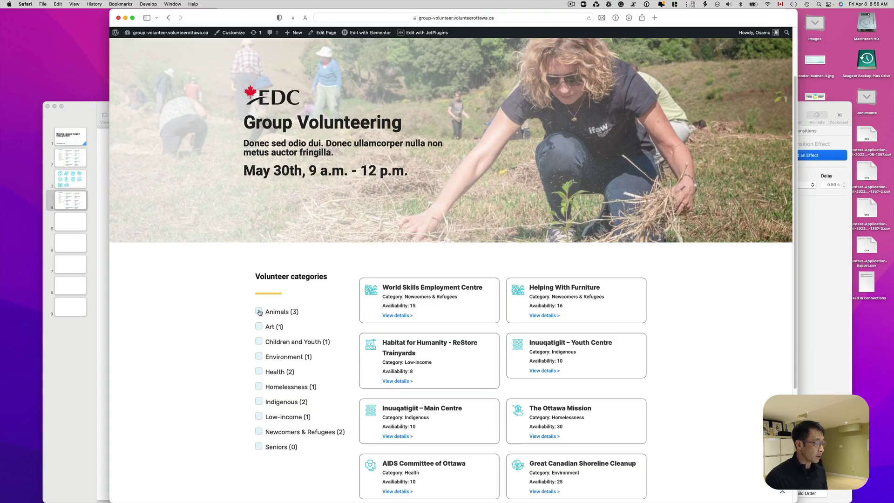
# Filter the volunteer listing by Animals, then Health, highlight Health on the TROtt card, and clear filters
pyautogui.click(260, 312)
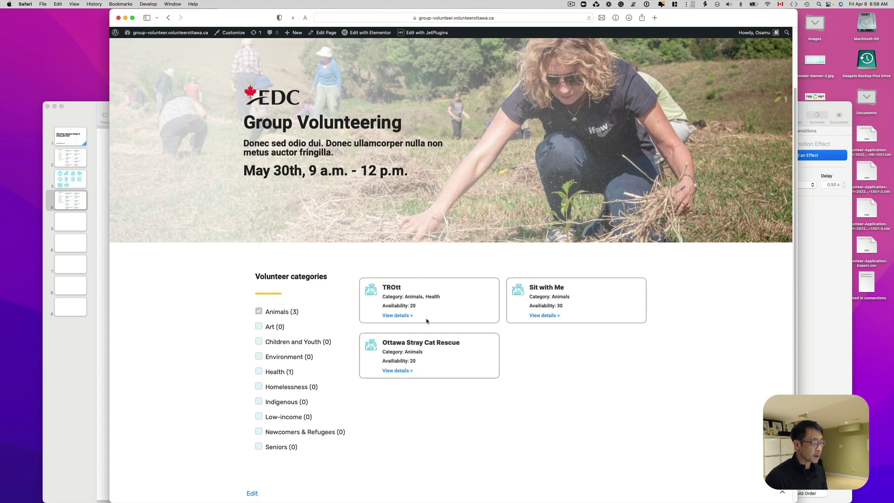
pyautogui.scroll(-1, 426, 321)
pyautogui.scroll(5, 518, 316)
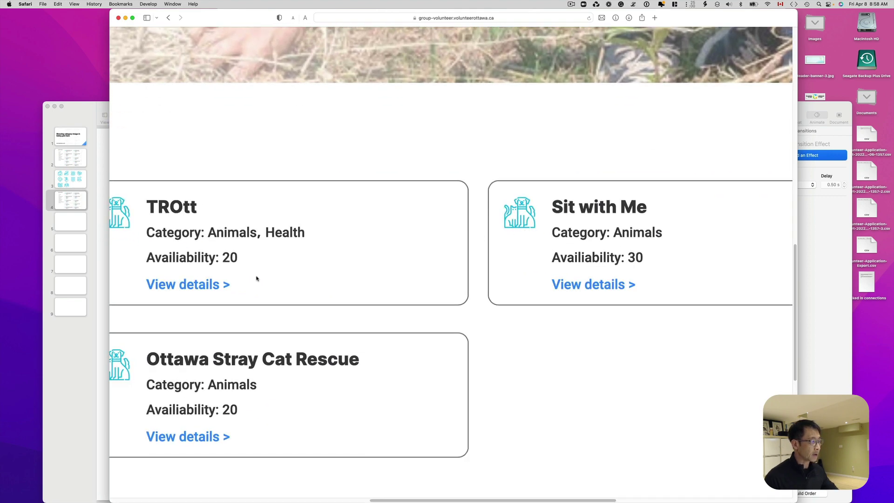
pyautogui.scroll(-5, 256, 278)
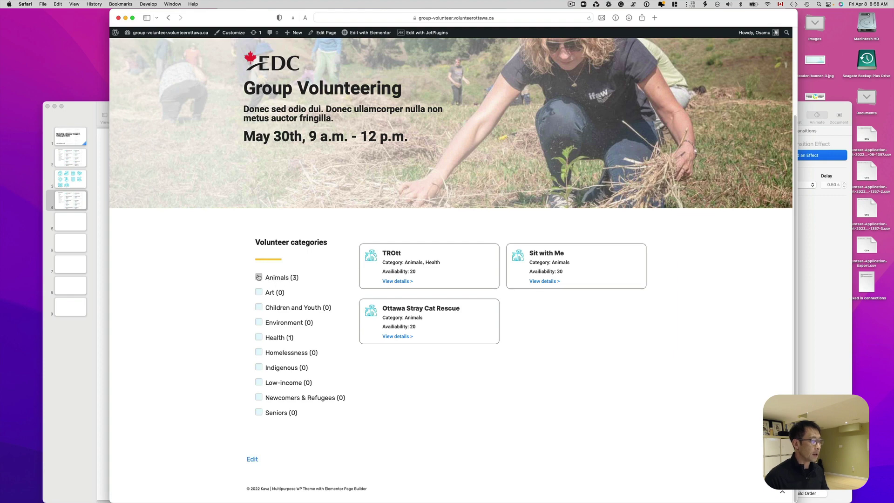
pyautogui.click(258, 278)
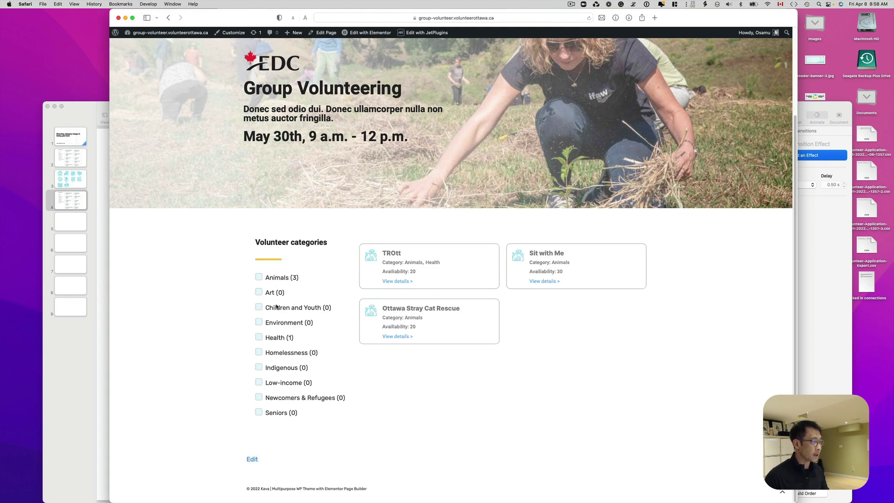
pyautogui.click(274, 340)
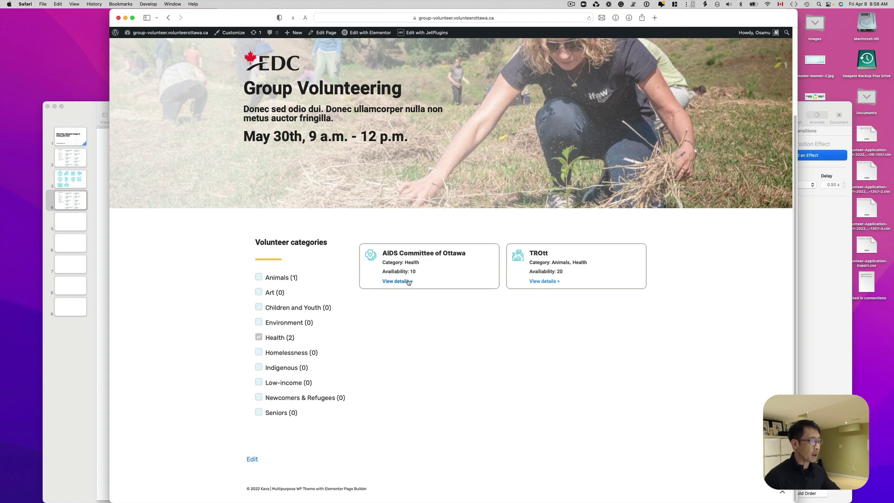
pyautogui.scroll(3, 552, 260)
pyautogui.scroll(3, 552, 259)
pyautogui.scroll(2, 552, 299)
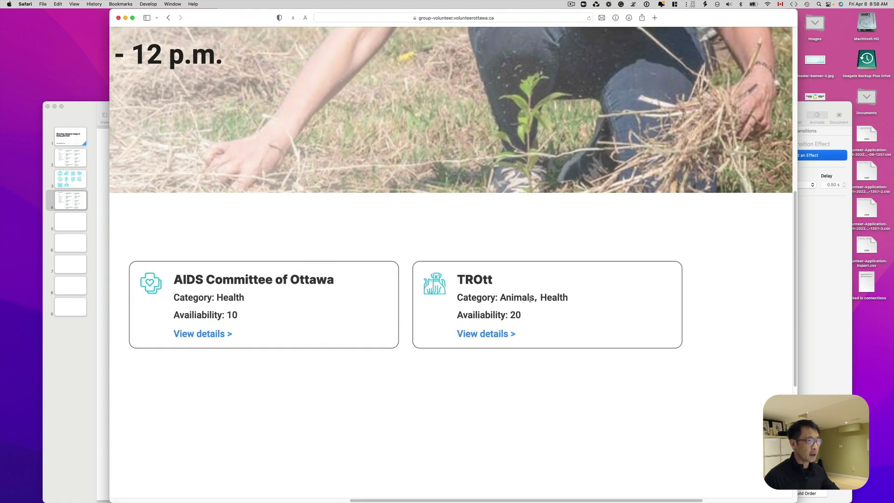
pyautogui.moveTo(542, 298); pyautogui.dragTo(549, 298)
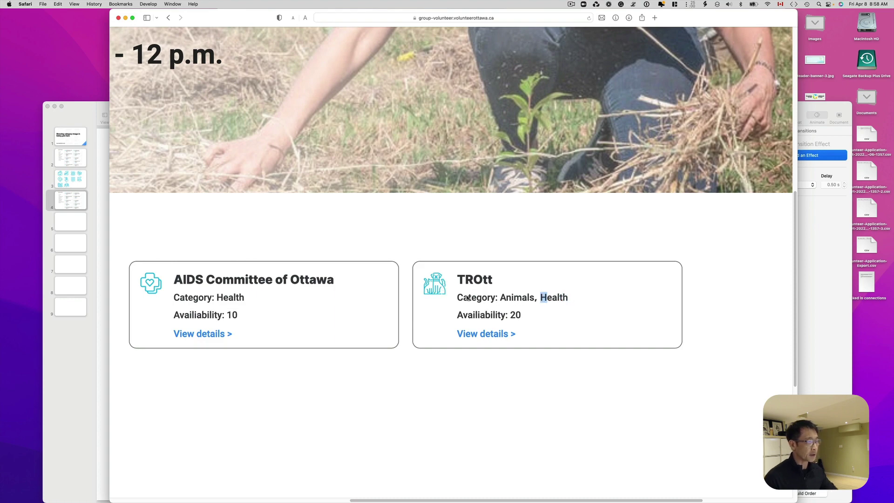
pyautogui.scroll(-3, 446, 295)
pyautogui.scroll(-3, 446, 295)
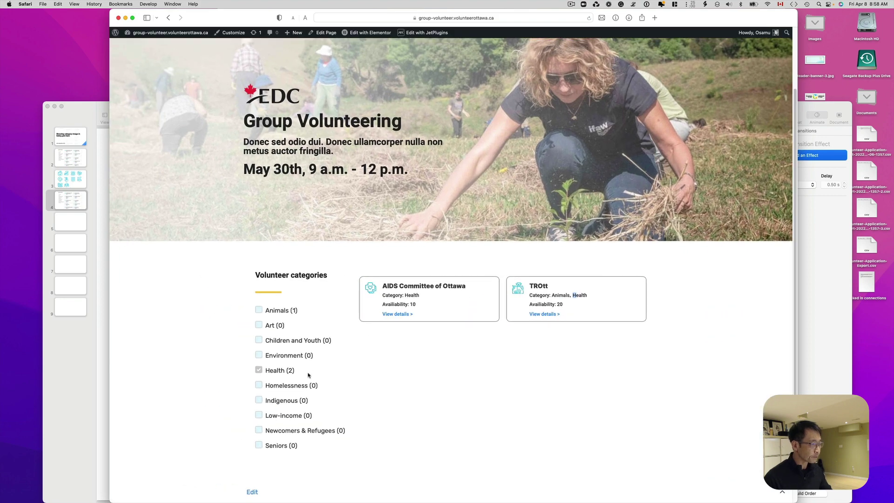
pyautogui.click(257, 371)
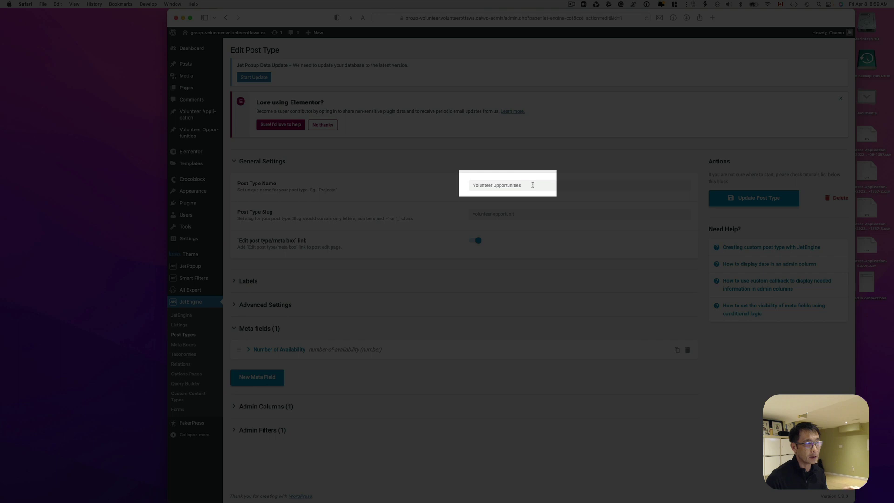
# Switch to the Edit Post Type admin window and open JetEngine's Taxonomies list
pyautogui.click(571, 7)
pyautogui.click(594, 31)
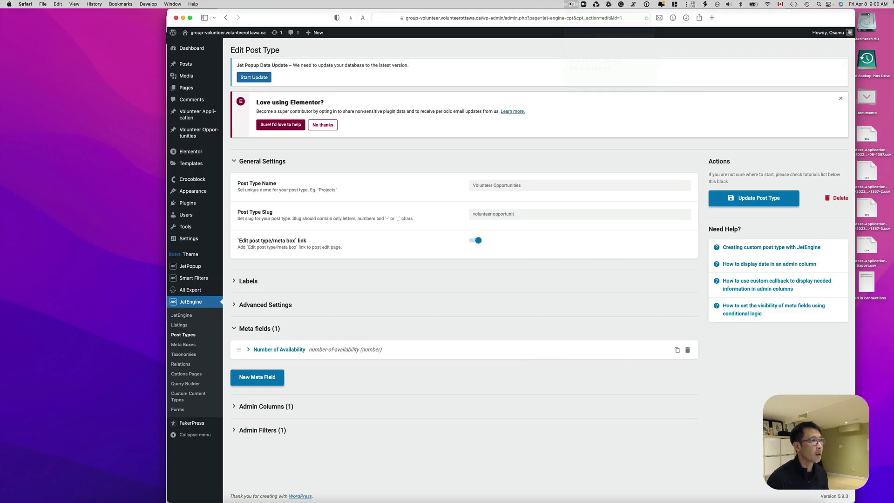
pyautogui.hotkey('ctrl', 'Up')
pyautogui.click(250, 242)
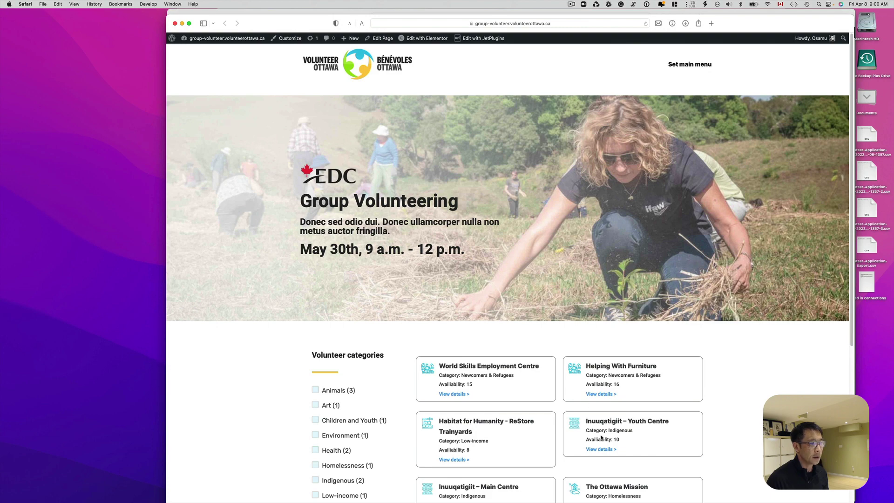
pyautogui.hotkey('ctrl', 'Up')
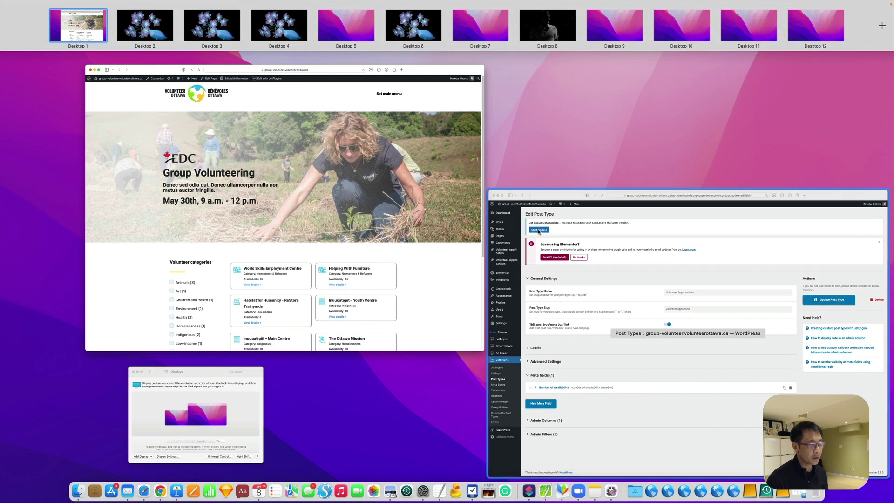
pyautogui.click(614, 307)
pyautogui.click(185, 354)
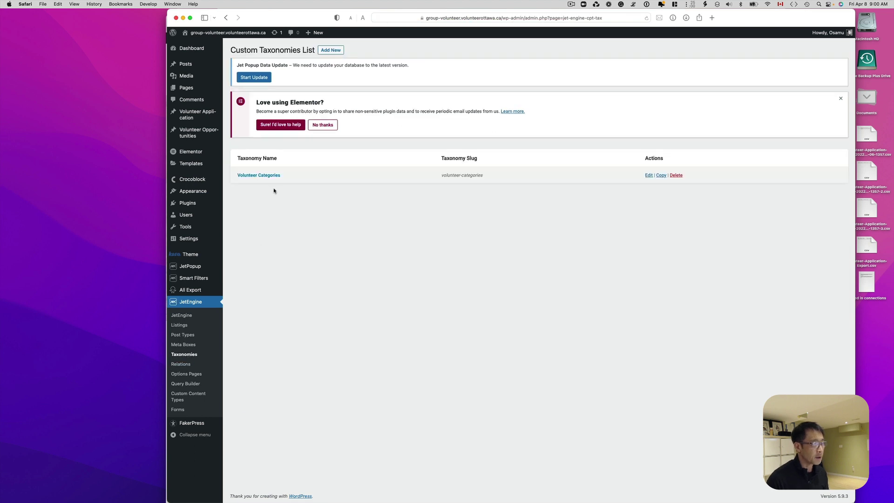
# Make the Volunteer Categories 'Category icons' meta field a Media field and update the taxonomy
pyautogui.click(256, 175)
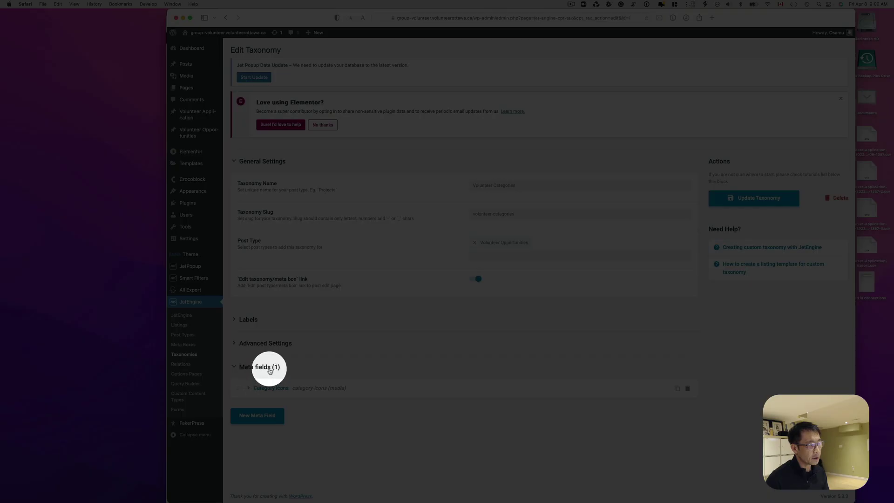
pyautogui.click(267, 389)
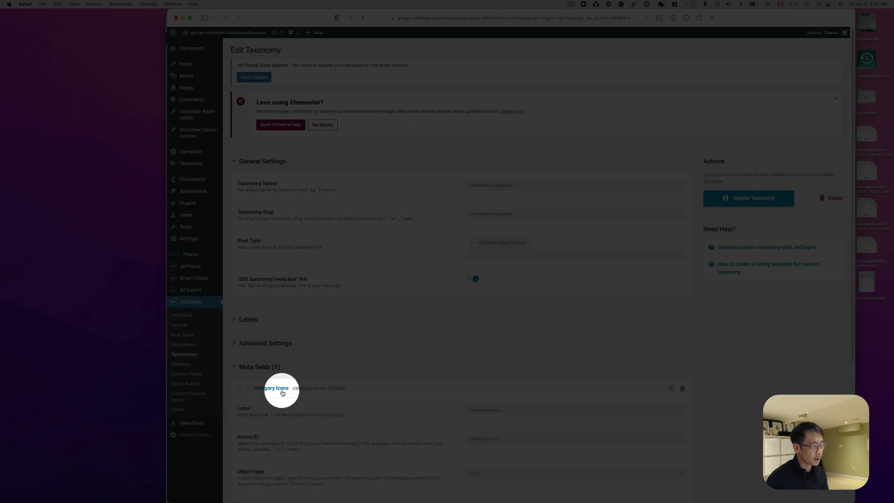
pyautogui.scroll(-1, 423, 403)
pyautogui.scroll(-1, 430, 401)
pyautogui.scroll(-3, 430, 401)
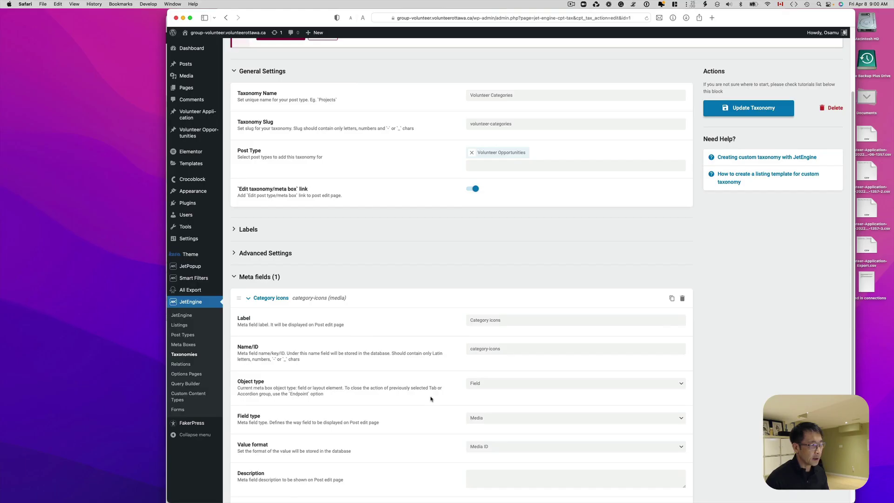
pyautogui.scroll(-1, 431, 395)
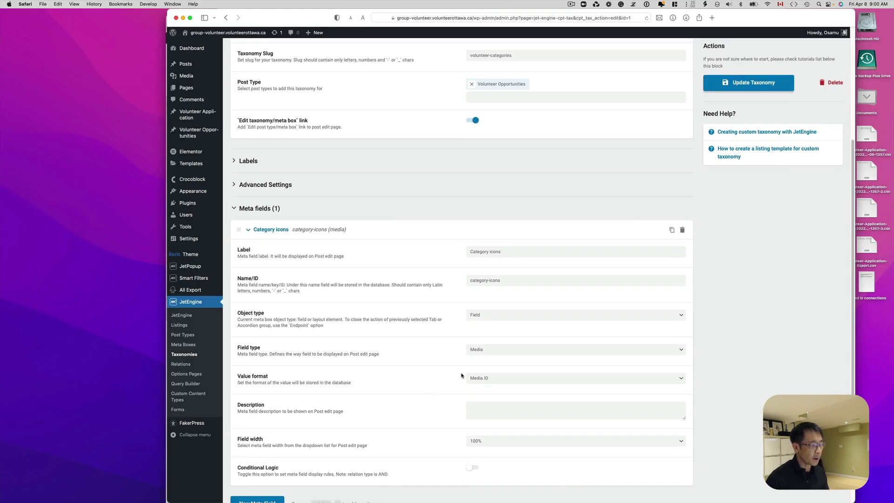
pyautogui.click(485, 356)
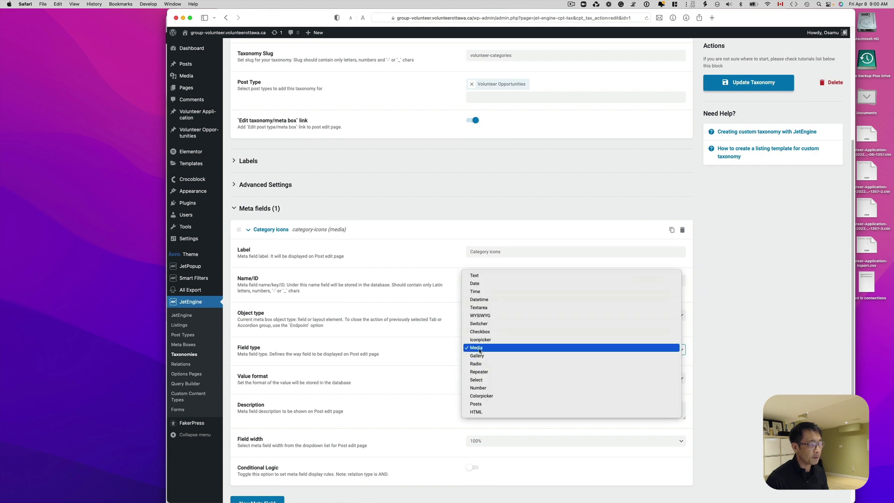
pyautogui.click(477, 348)
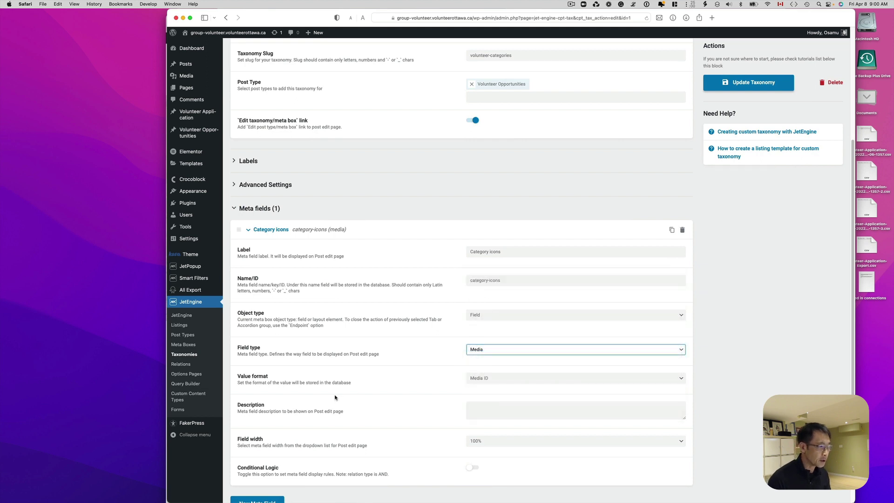
pyautogui.scroll(-1, 335, 397)
pyautogui.click(740, 85)
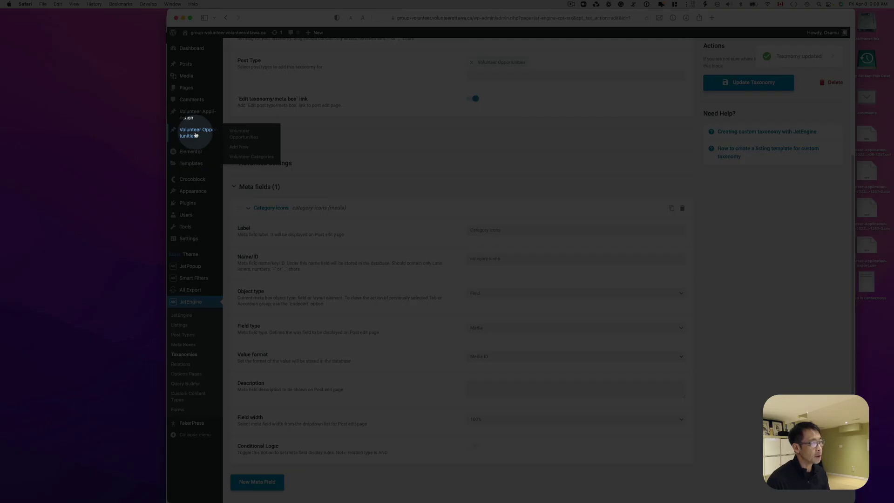
# Browse the Volunteer Categories terms Animals and Art, then open JetEngine's Listing Items page
pyautogui.click(269, 159)
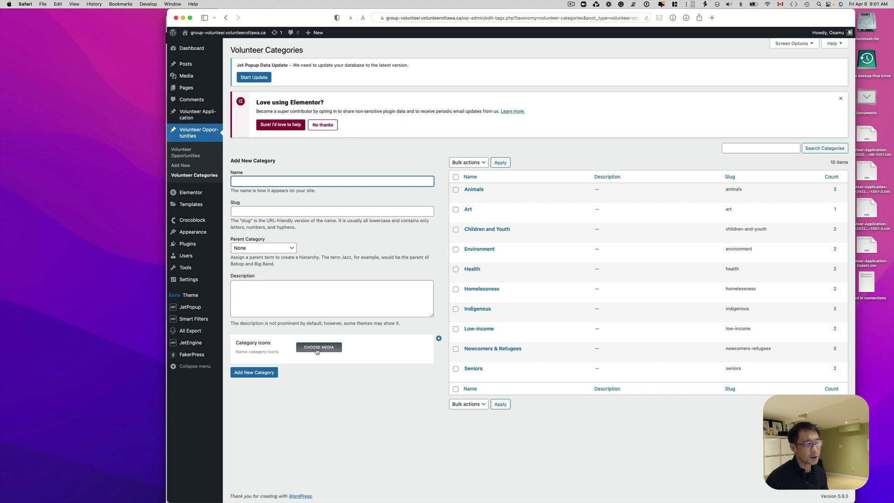
pyautogui.moveTo(474, 192)
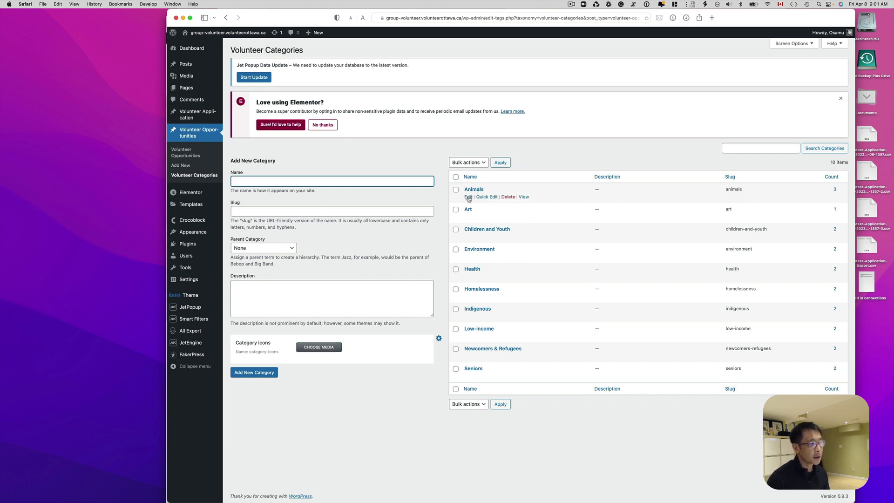
pyautogui.click(469, 197)
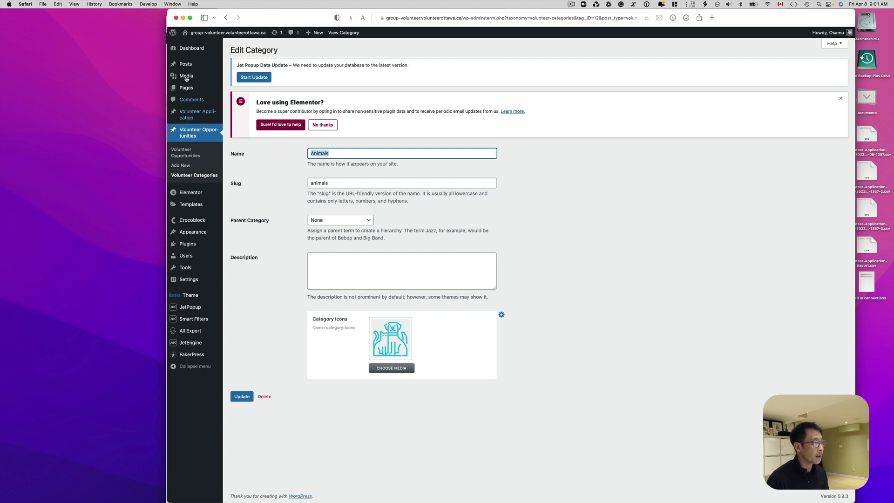
pyautogui.click(226, 18)
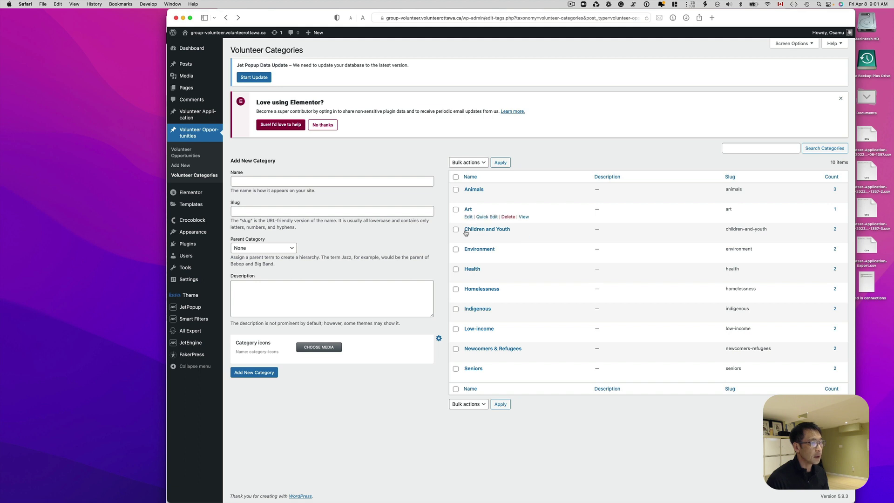
pyautogui.click(468, 218)
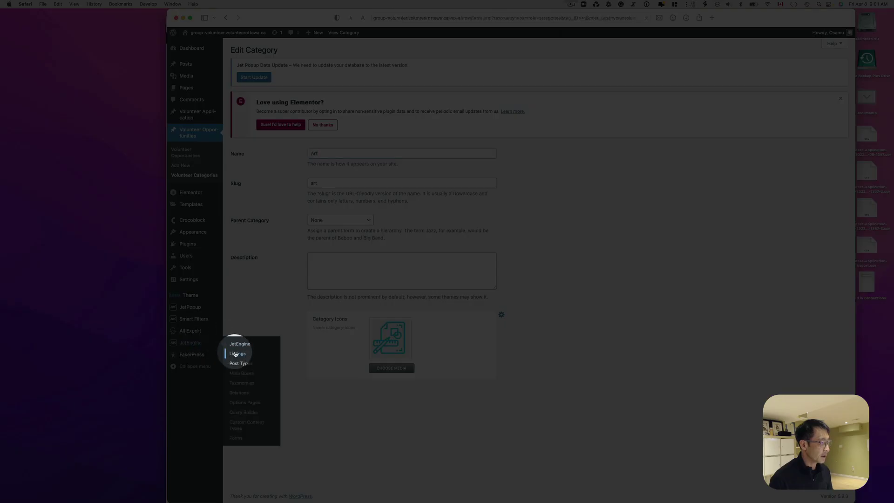
pyautogui.moveTo(191, 342)
pyautogui.click(236, 353)
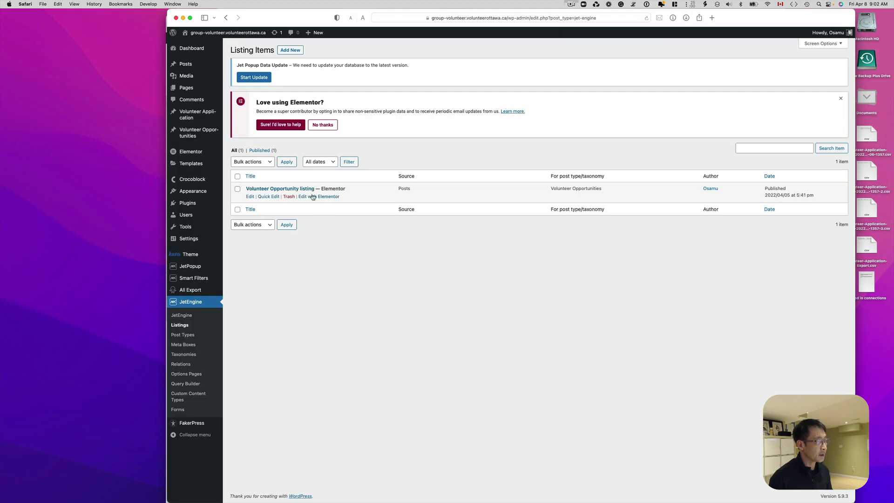
# Open the Volunteer Opportunity listing in Elementor and delete the card's logo image
pyautogui.click(314, 197)
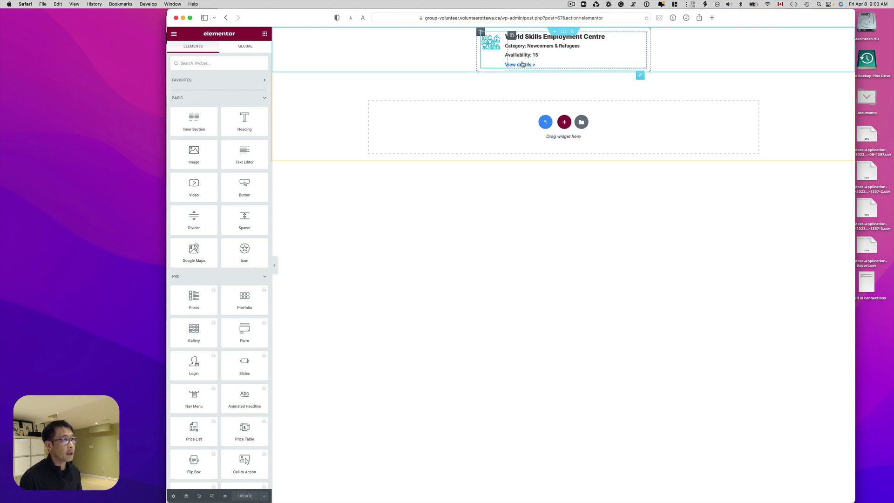
pyautogui.click(530, 65)
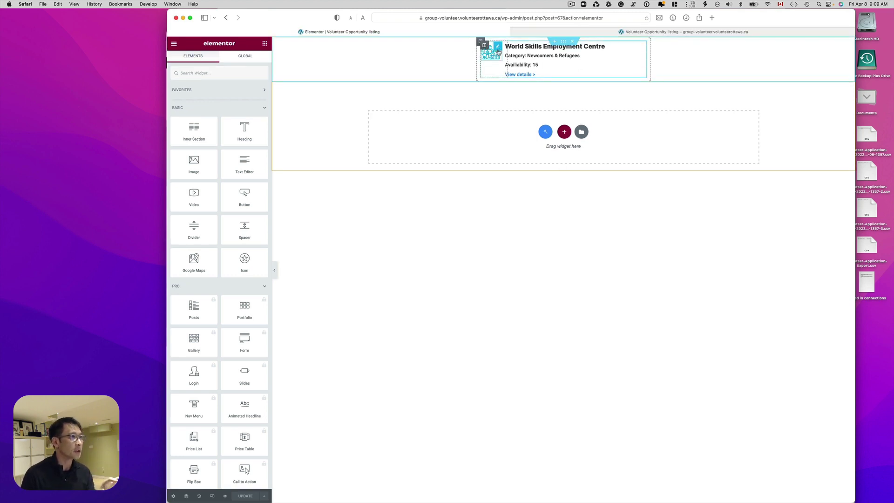
pyautogui.rightClick(498, 49)
pyautogui.click(520, 149)
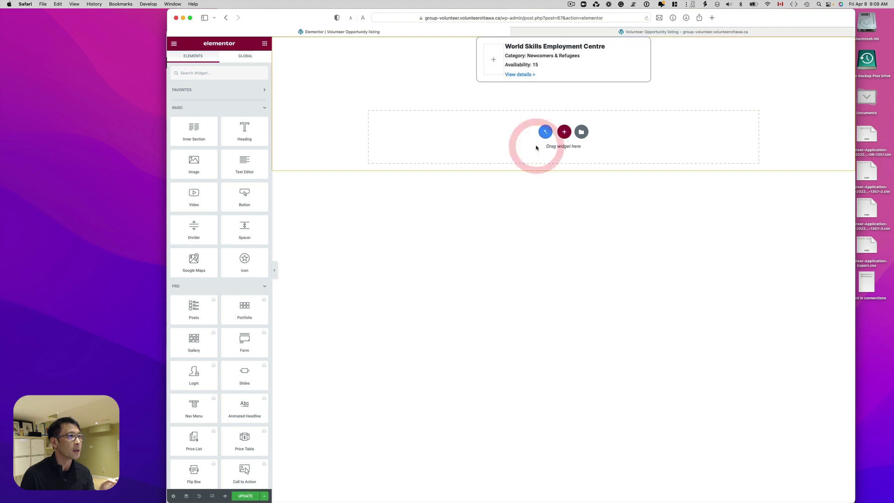
# Drag an Image widget into the empty card slot and source it from the Term Image dynamic tag
pyautogui.click(240, 73)
pyautogui.write('image')
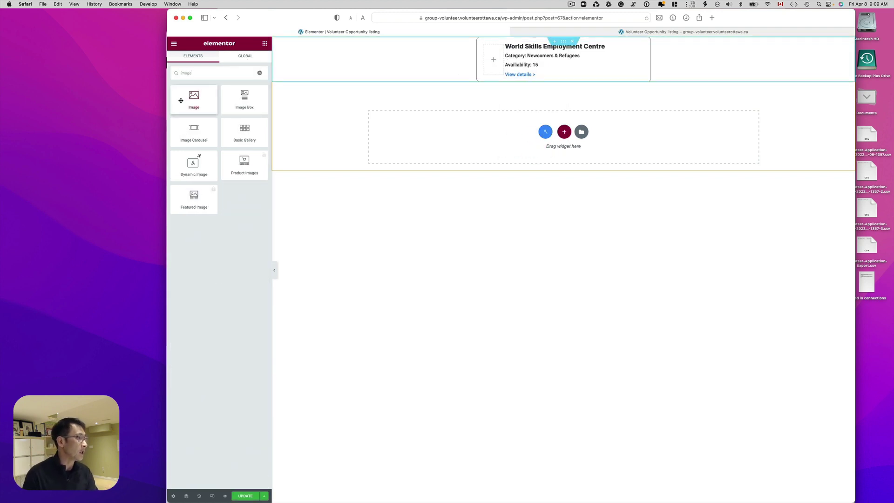
pyautogui.moveTo(189, 99); pyautogui.dragTo(494, 62)
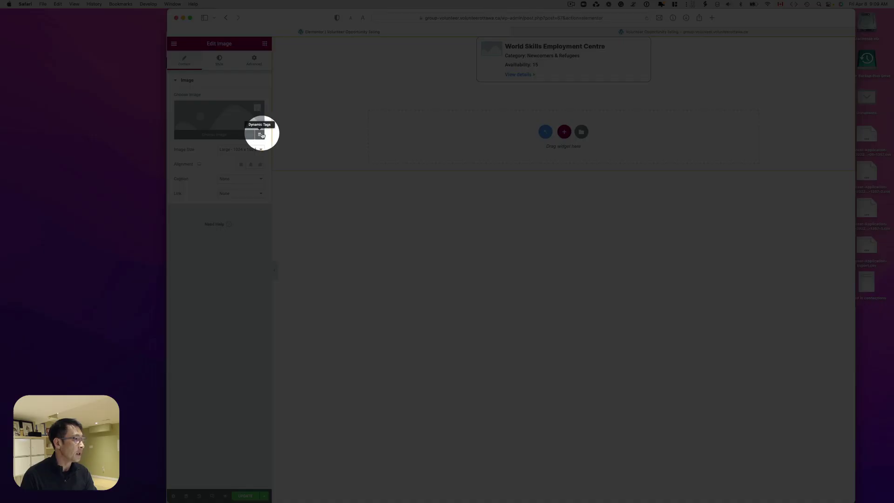
pyautogui.click(261, 135)
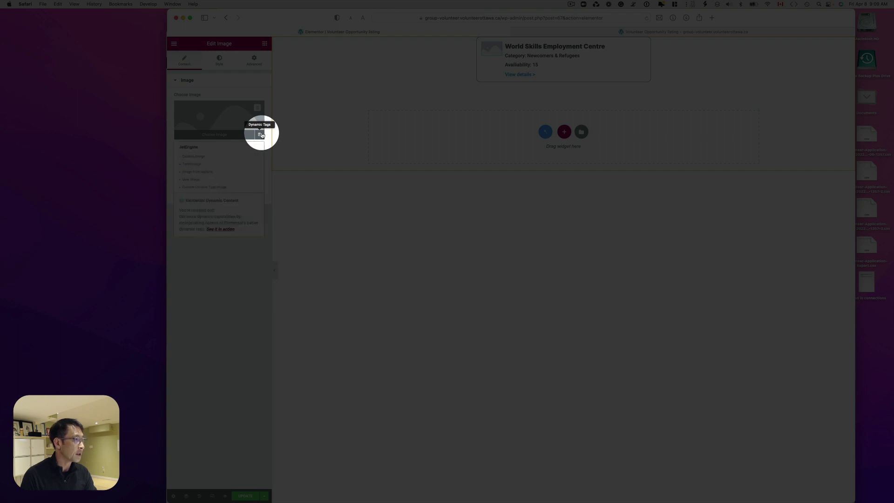
pyautogui.click(207, 165)
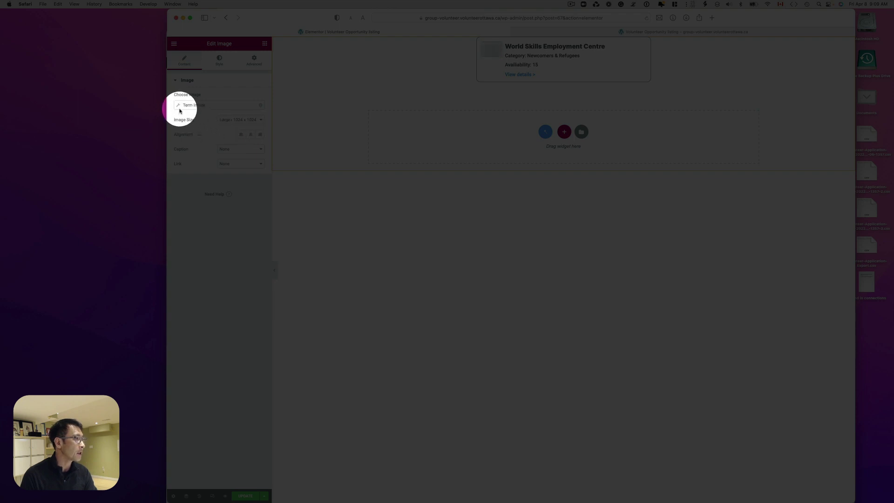
# Set the Term Image taxonomy to Volunteer Categories and focus its Meta Field box
pyautogui.click(178, 106)
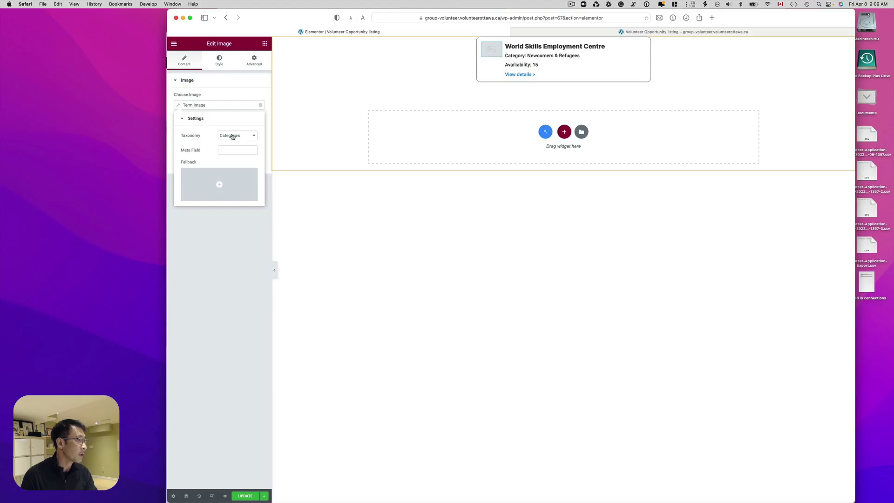
pyautogui.click(233, 137)
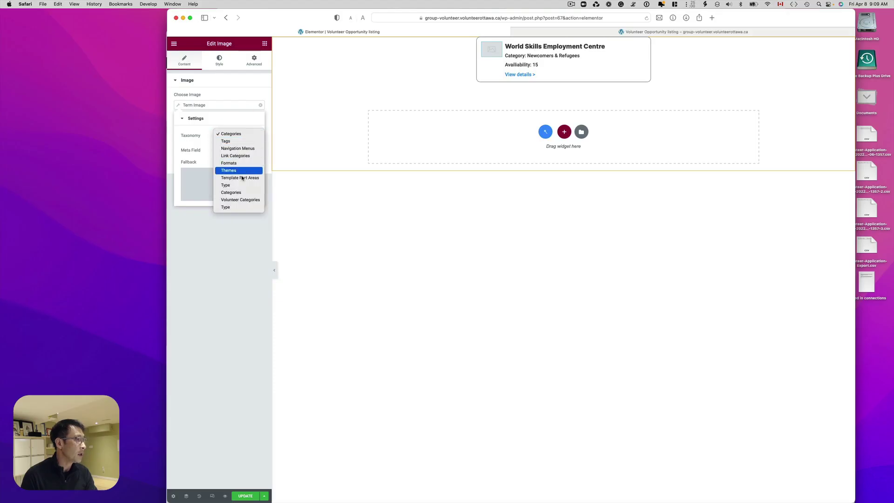
pyautogui.click(253, 203)
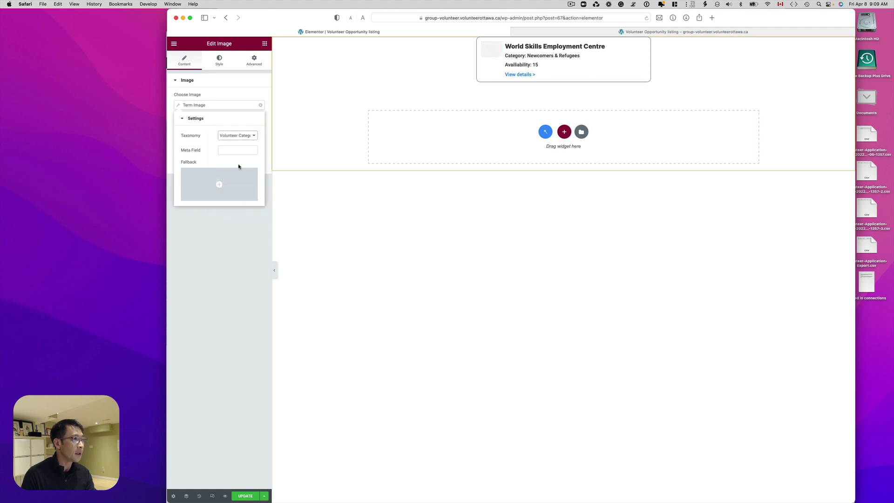
pyautogui.click(242, 150)
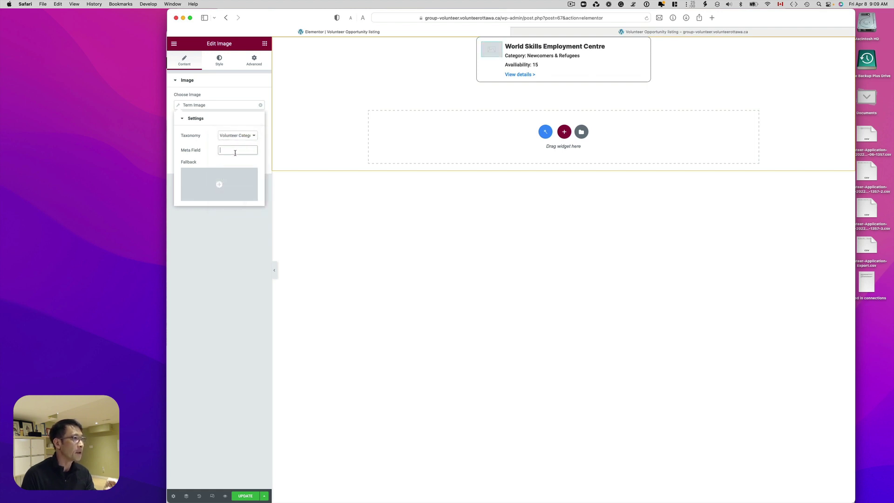
pyautogui.hotkey('ctrl', 'Up')
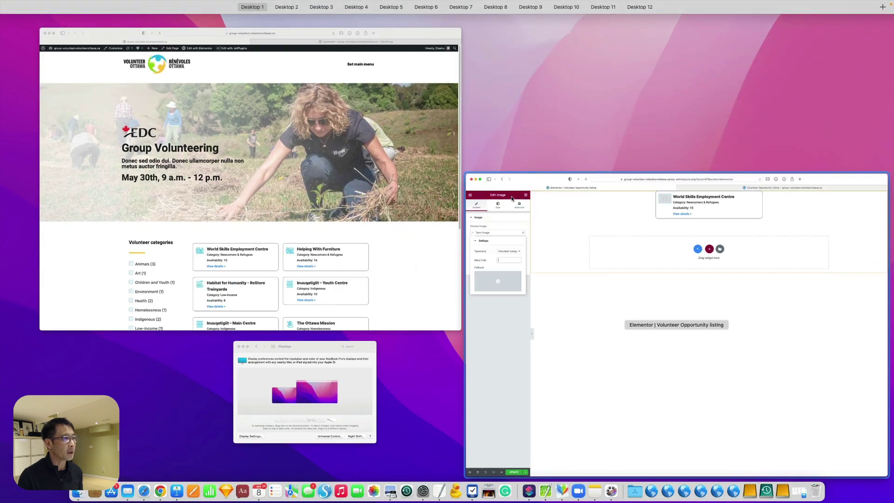
# Copy the 'category-icons' field ID from the Volunteer Categories taxonomy's Category icons field
pyautogui.click(419, 84)
pyautogui.click(652, 52)
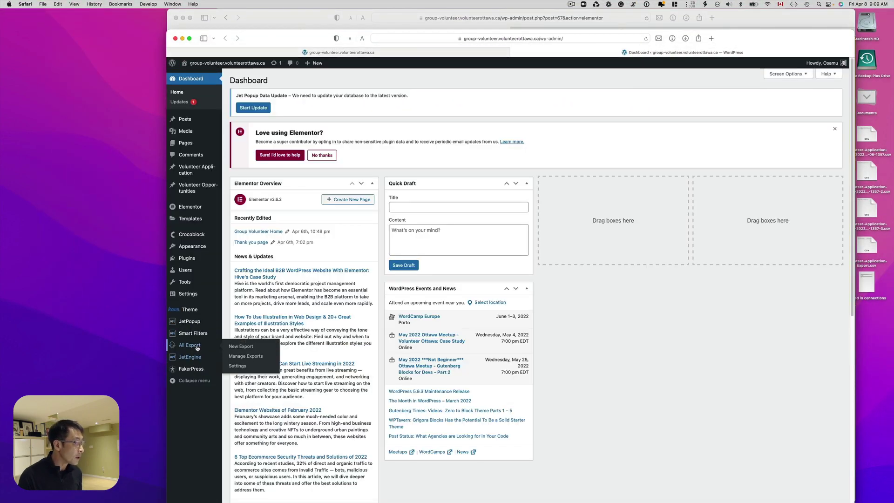
pyautogui.moveTo(189, 356)
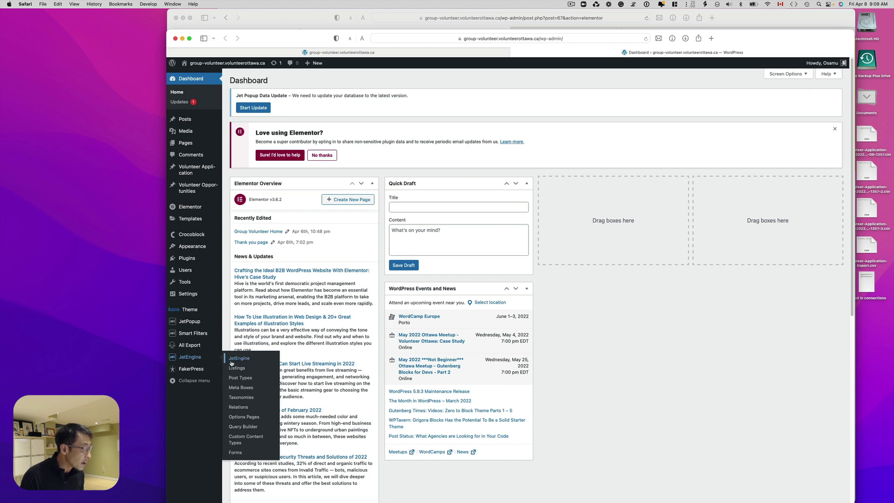
pyautogui.click(244, 398)
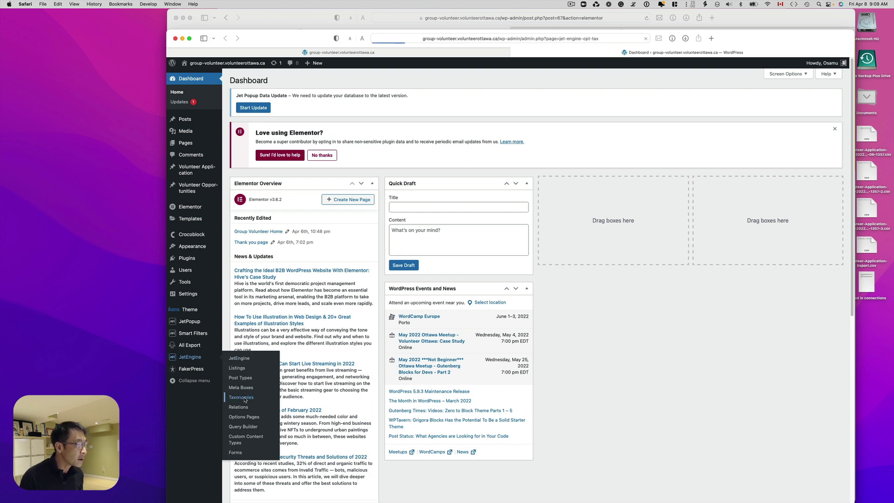
pyautogui.click(265, 207)
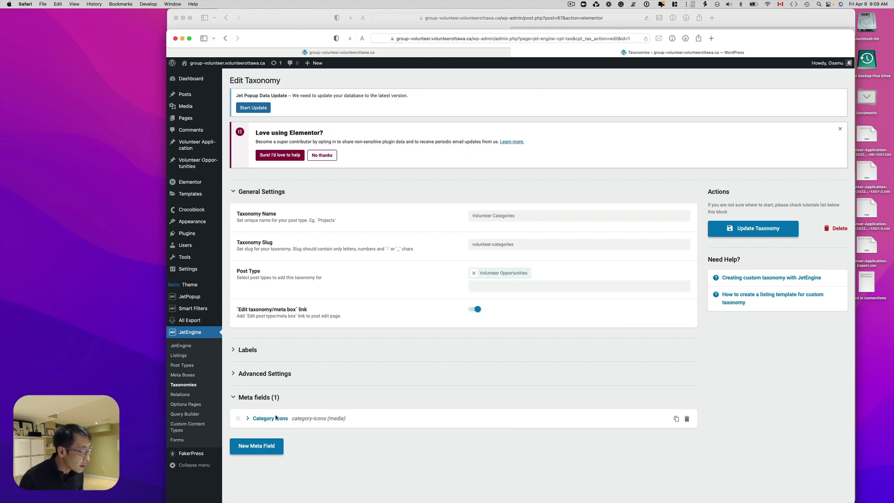
pyautogui.click(272, 419)
pyautogui.scroll(-1, 336, 426)
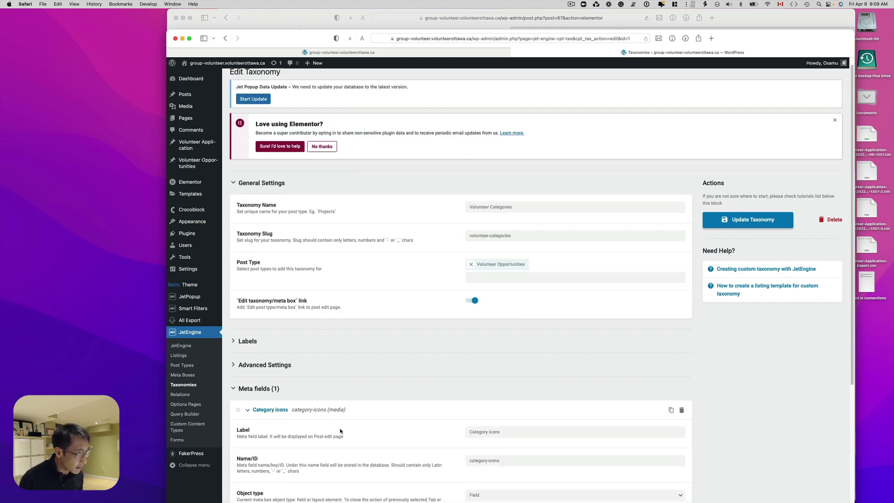
pyautogui.scroll(-1, 292, 402)
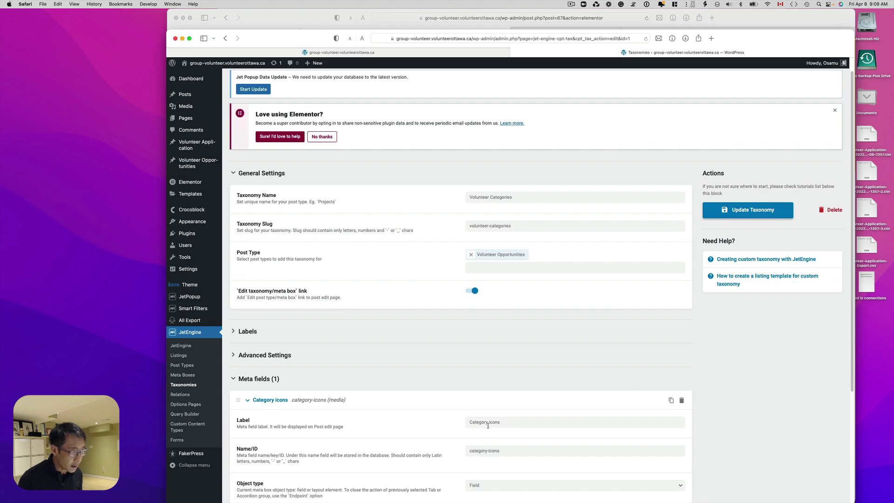
pyautogui.scroll(-1, 488, 425)
pyautogui.moveTo(507, 438); pyautogui.dragTo(205, 440)
pyautogui.press('super+c')
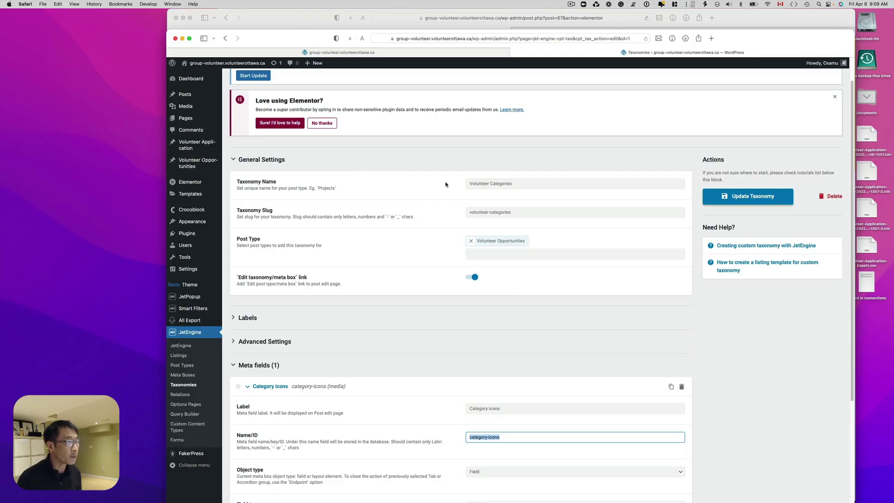
# Paste category-icons into the Term Image Meta Field and update the listing
pyautogui.click(318, 21)
pyautogui.press('super+v')
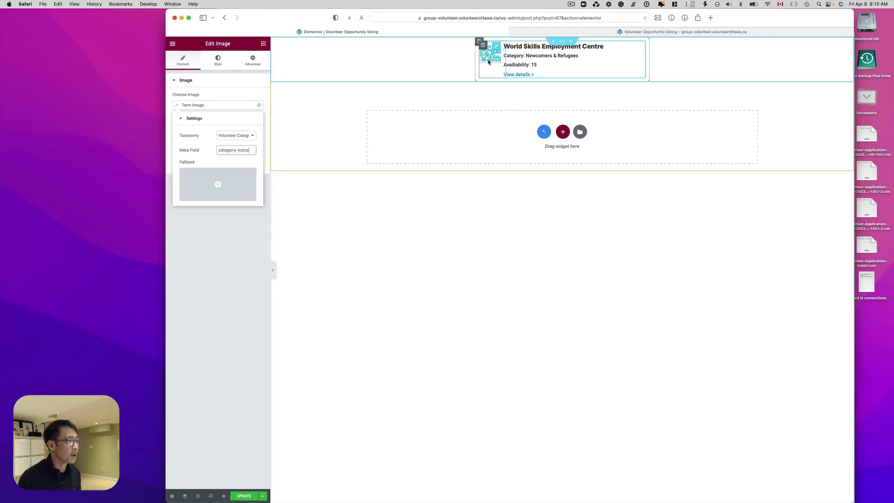
pyautogui.click(244, 495)
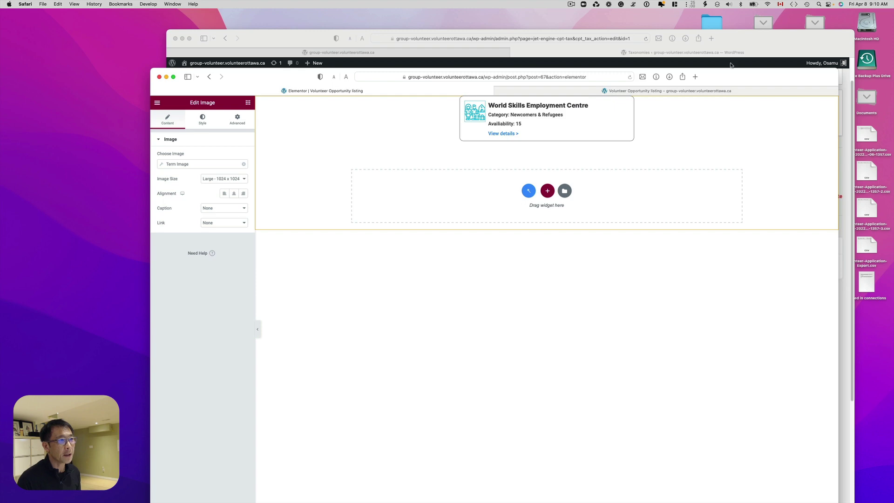
pyautogui.click(450, 58)
pyautogui.scroll(2, 636, 304)
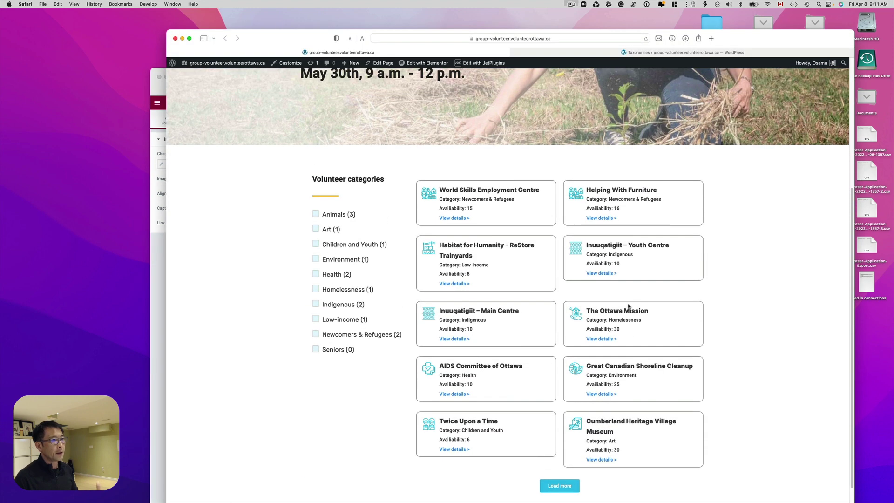